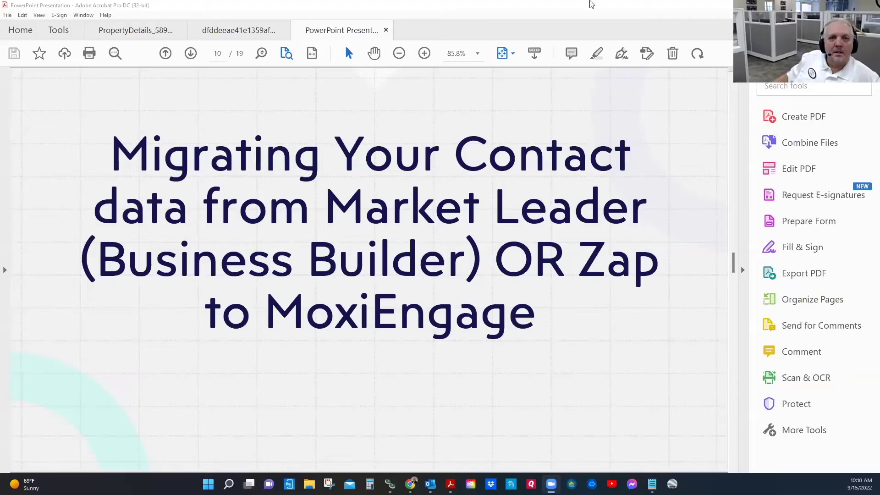
key(alt+Tab)
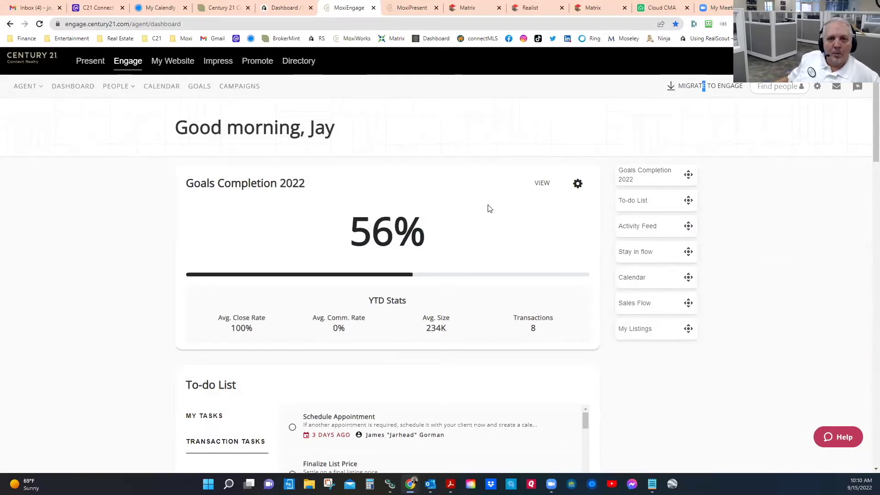
click(526, 12)
scroll(505, 304, down, 15)
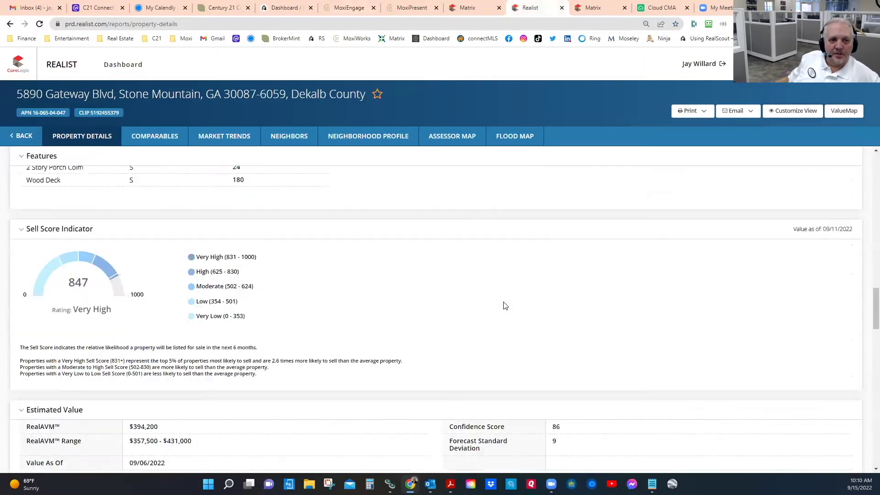
scroll(504, 305, up, 7)
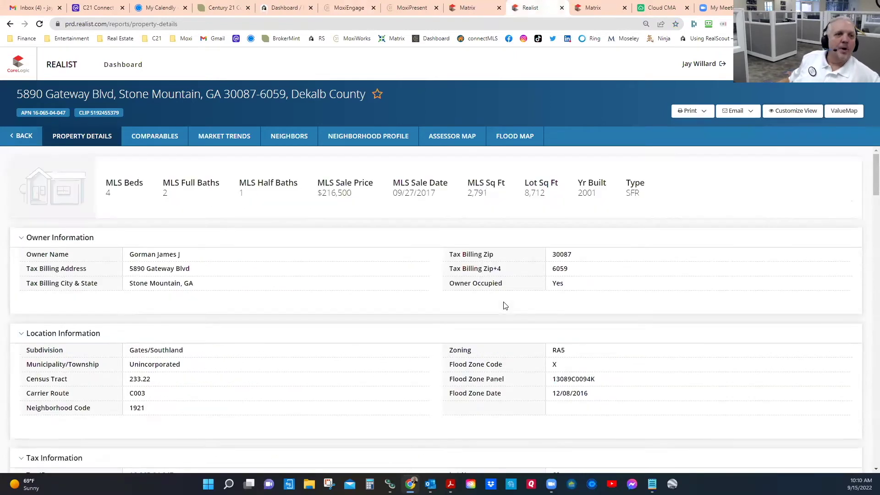
scroll(504, 306, down, 2)
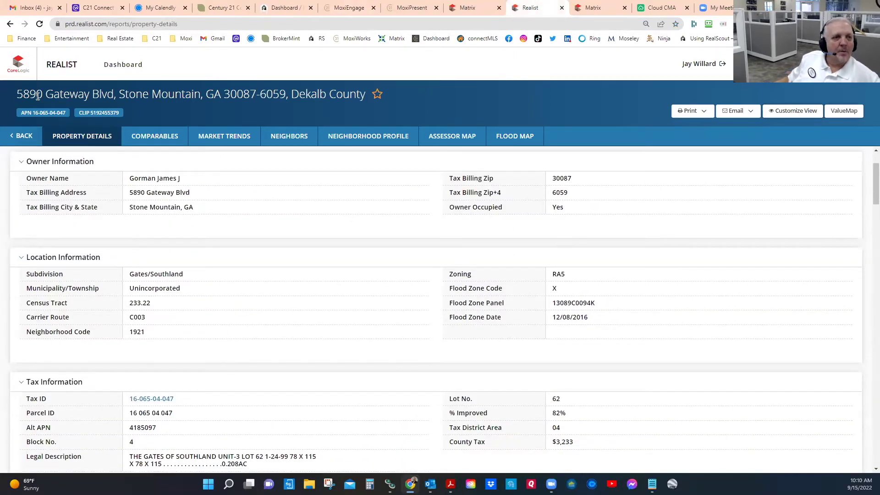
- Review the report's address, owner, tax and listing details, then move to the Matrix listing
drag(48, 94, 156, 87)
scroll(246, 291, down, 20)
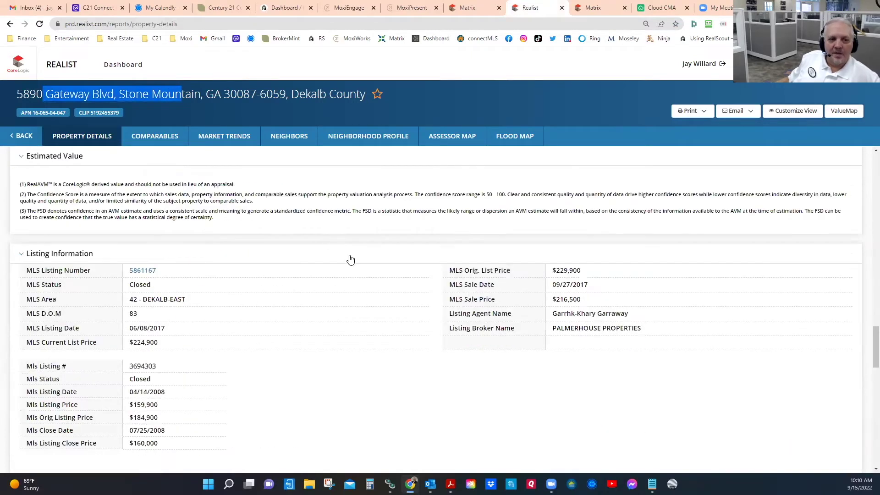
scroll(350, 260, down, 2)
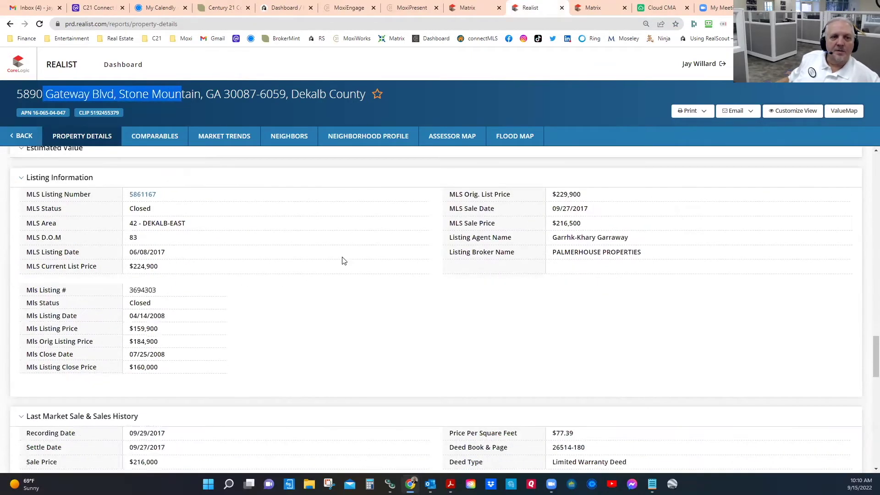
click(593, 8)
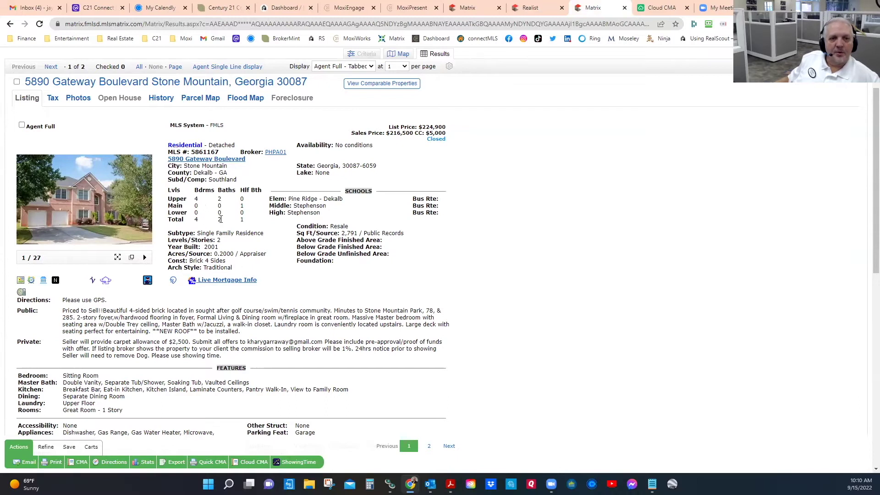
double_click(350, 233)
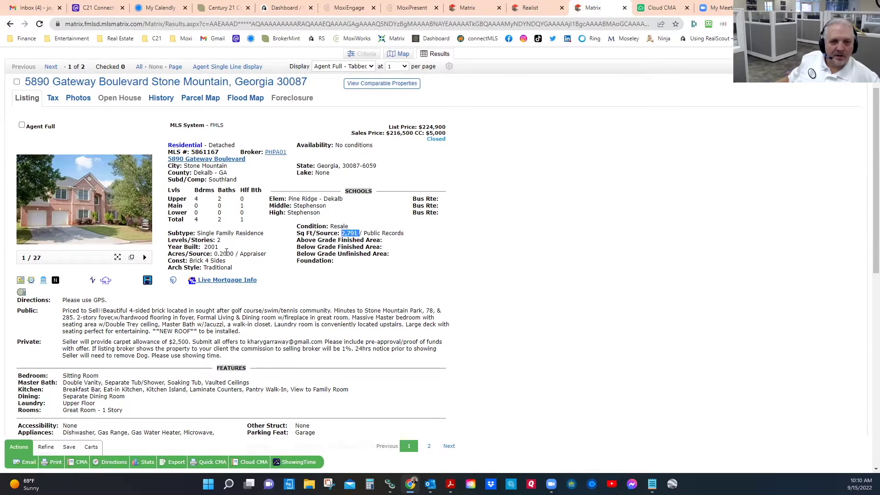
click(211, 247)
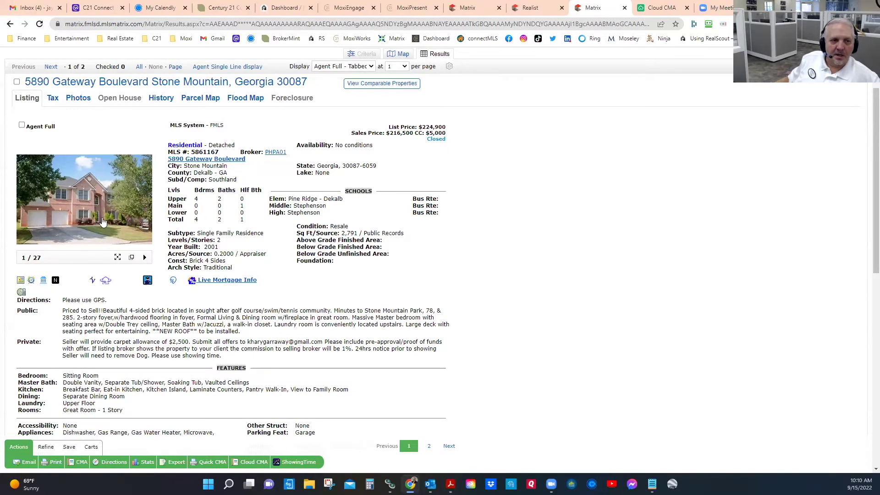
click(143, 206)
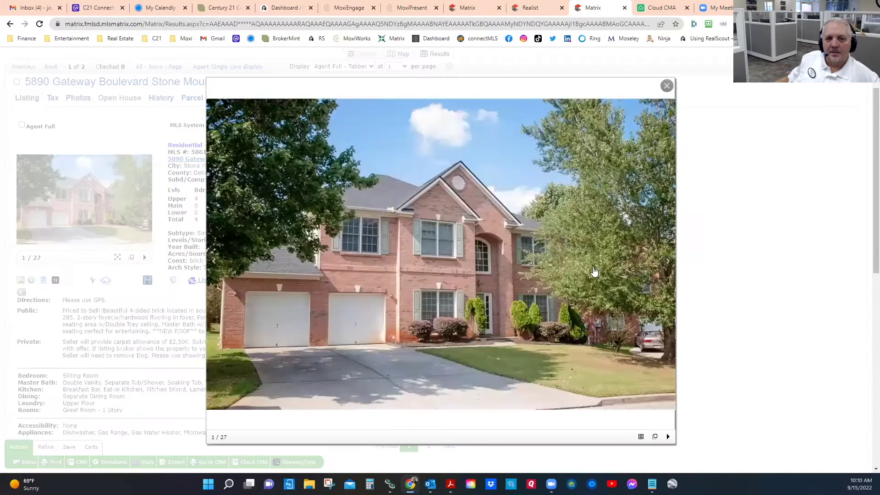
click(667, 262)
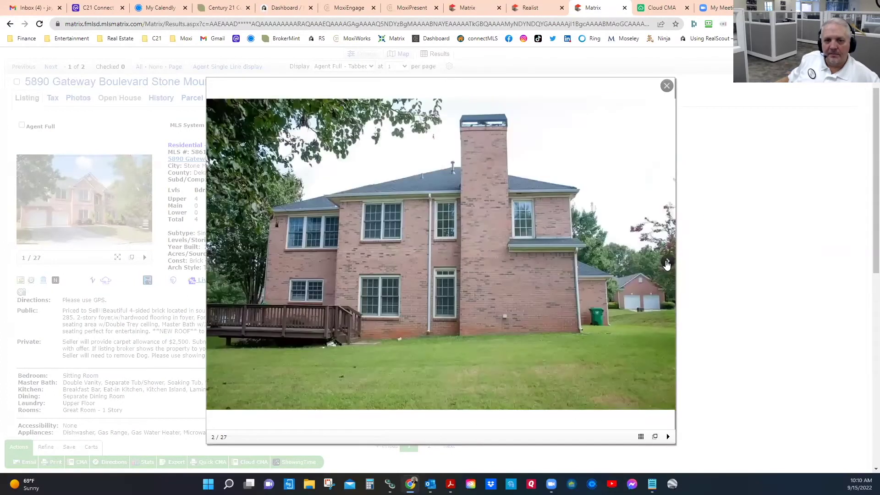
click(667, 263)
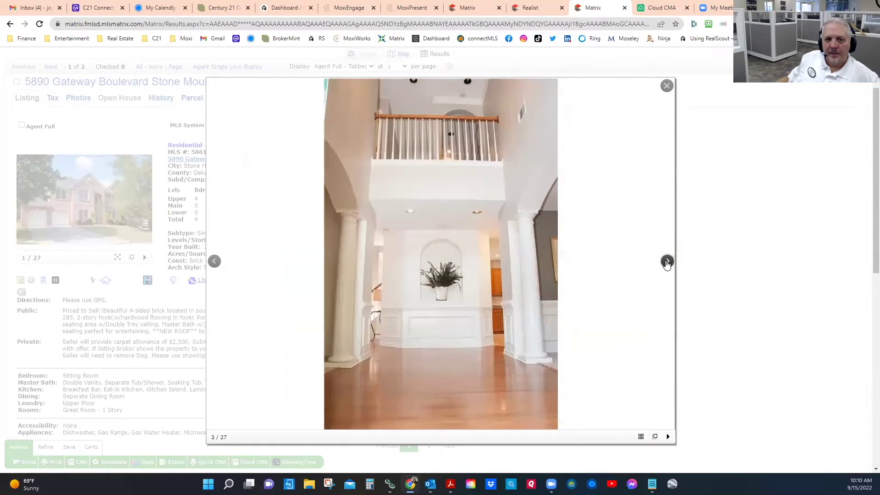
click(667, 262)
click(667, 262)
click(667, 263)
click(667, 262)
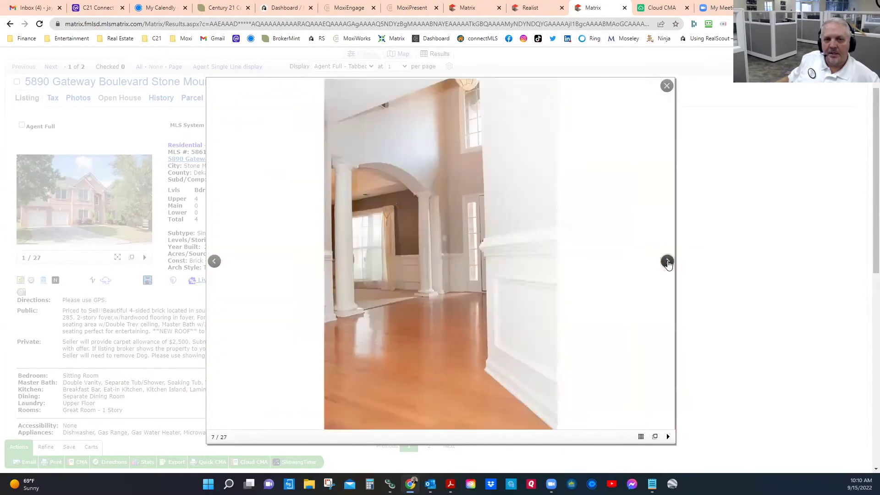
click(667, 262)
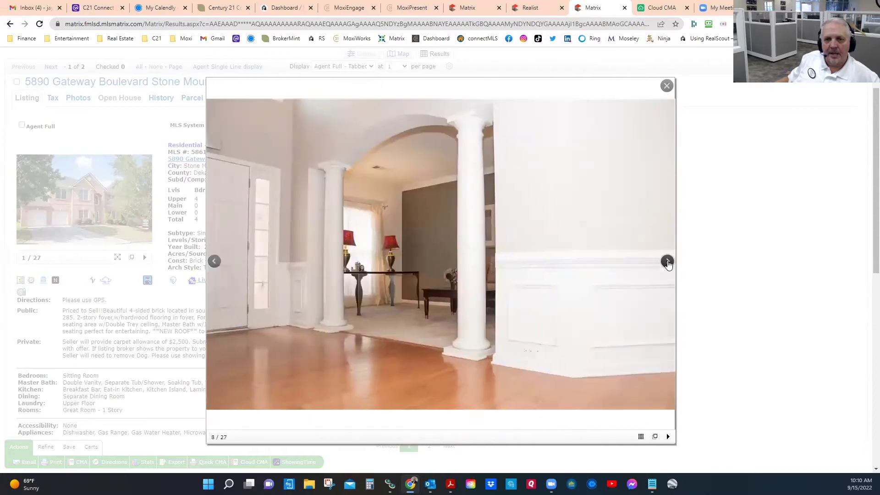
click(667, 262)
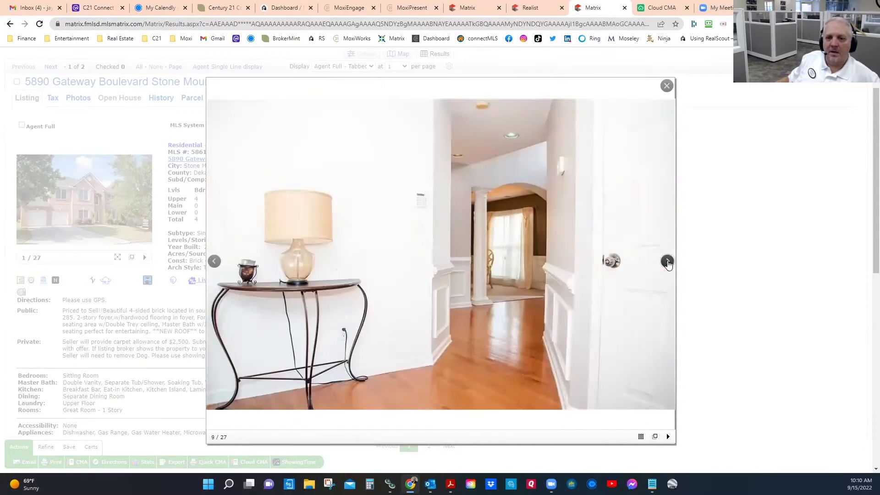
click(667, 263)
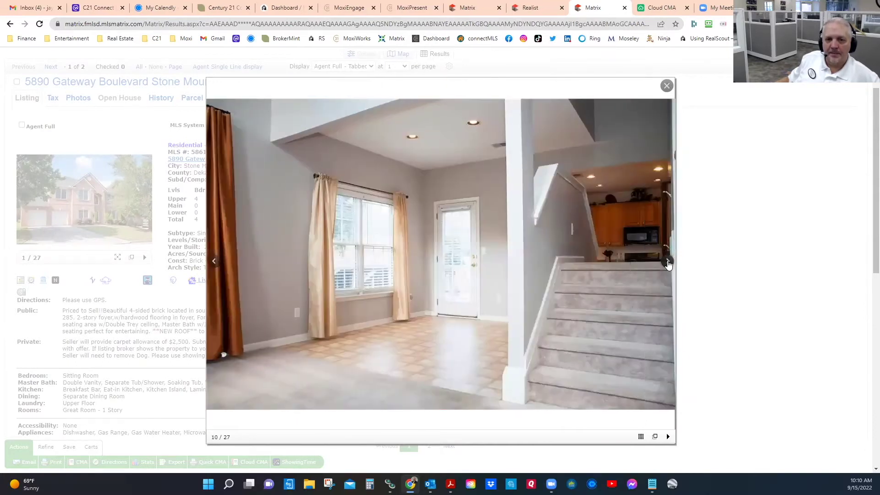
click(666, 263)
click(667, 263)
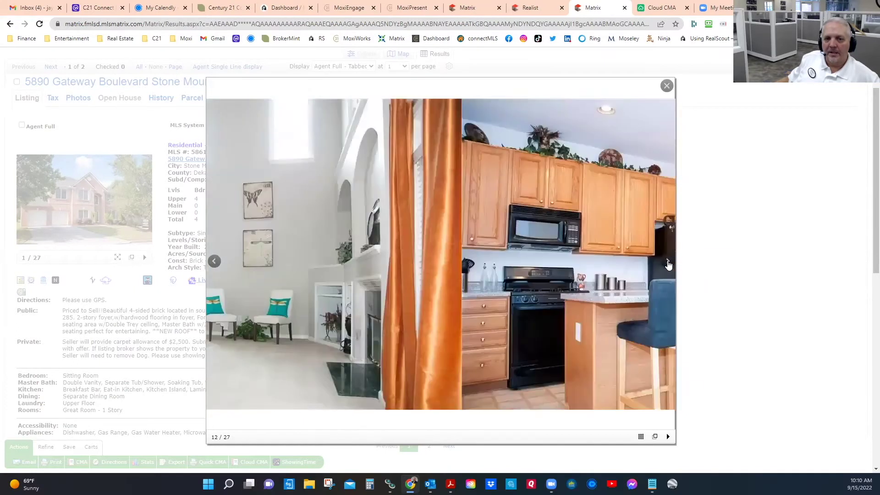
click(667, 261)
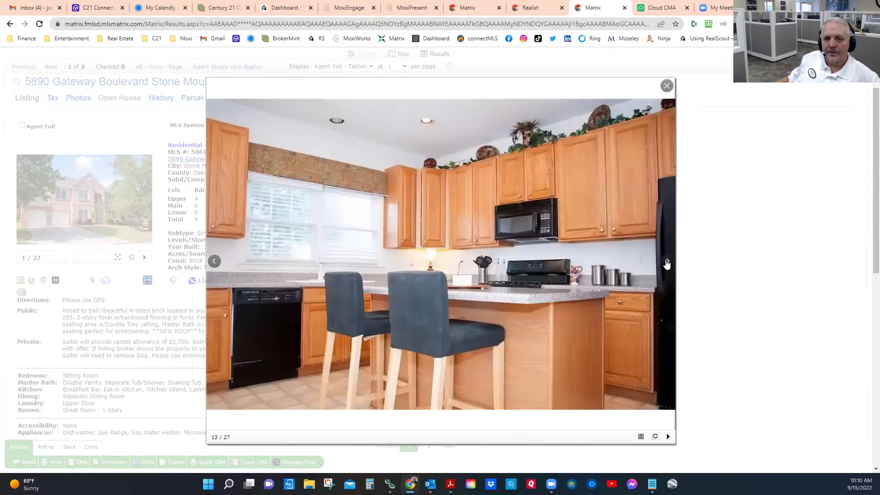
click(667, 262)
click(667, 262)
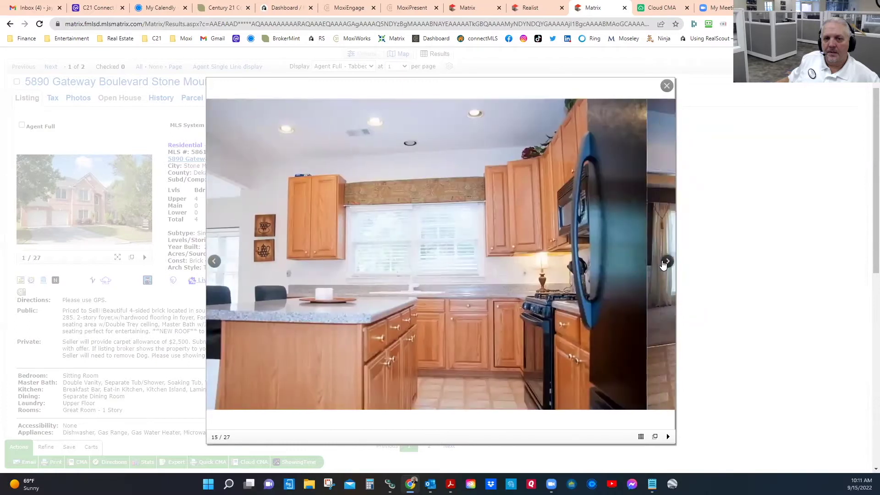
click(705, 142)
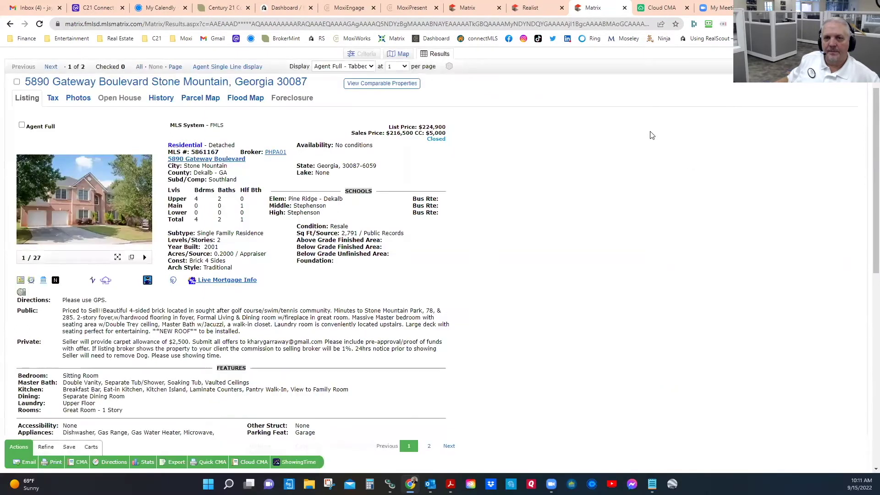
- View the 7-row Agent Single Line comp results, then go back to the Realist report
scroll(665, 199, up, 2)
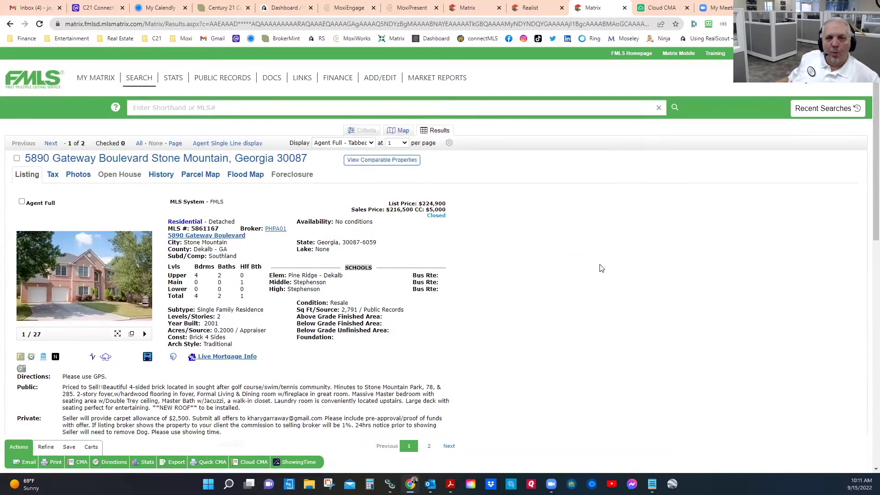
click(469, 11)
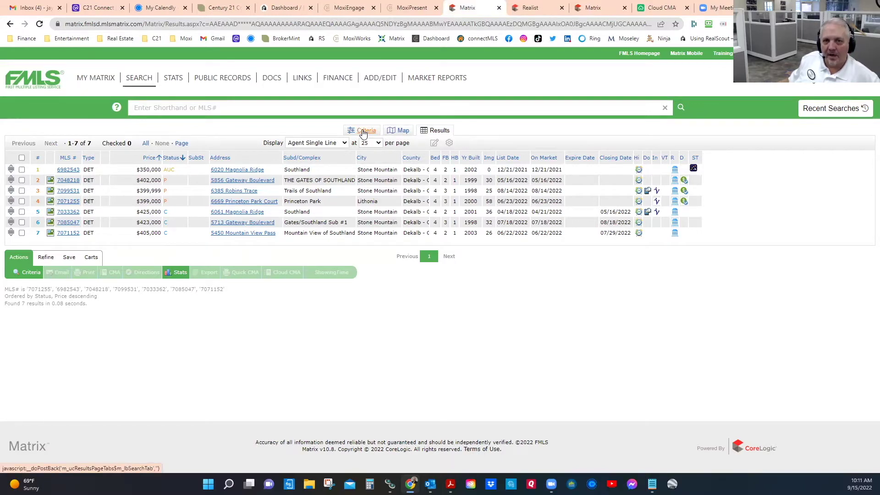
click(527, 10)
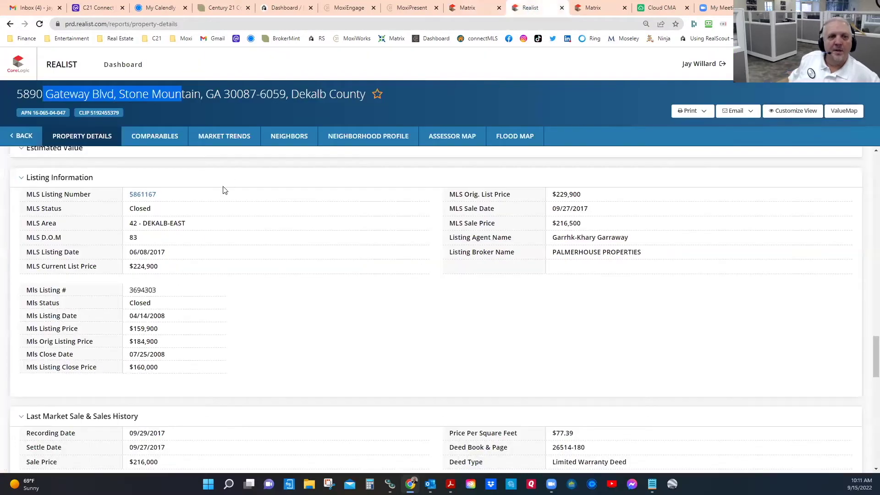
scroll(212, 266, up, 15)
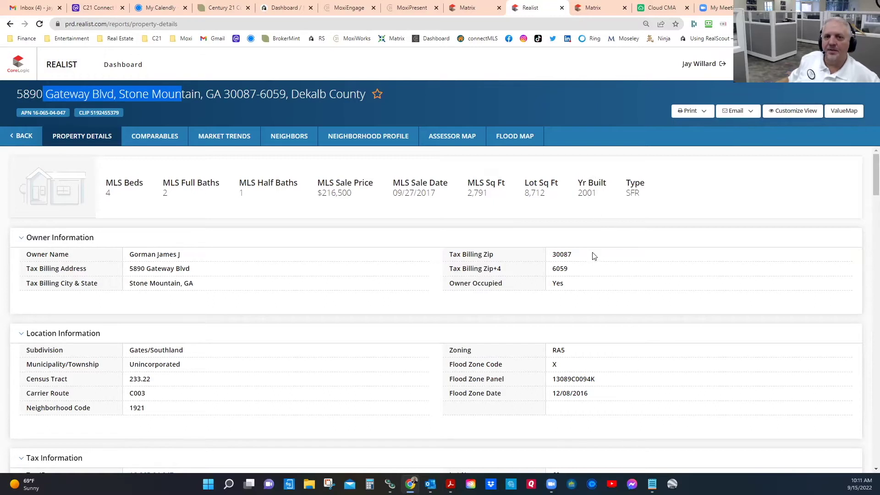
click(597, 11)
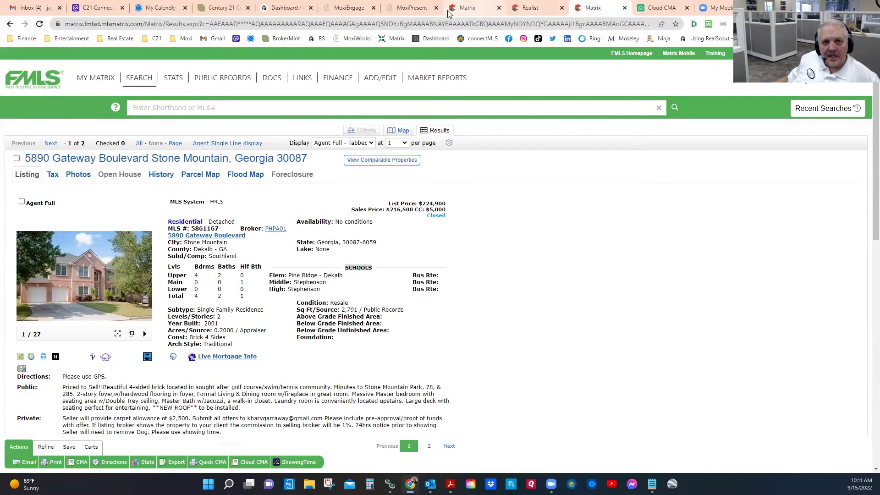
- Return to the seven-listing Agent Single Line search results in Matrix
click(464, 11)
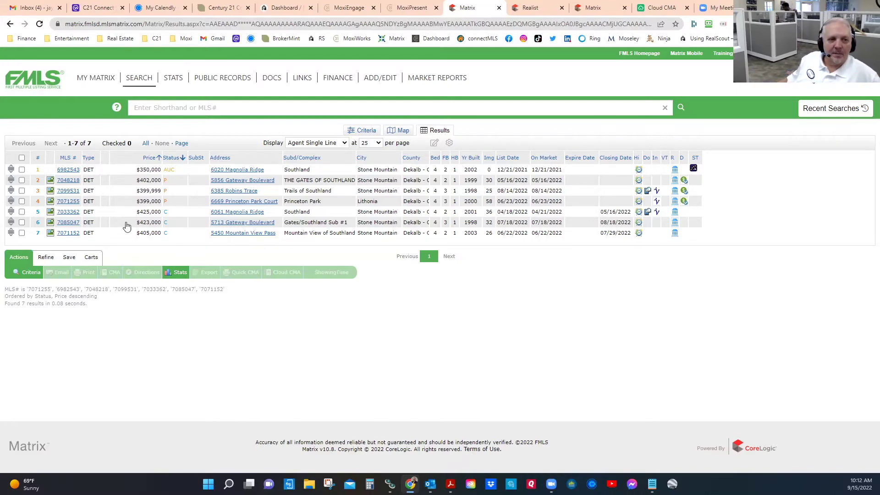
- Check all seven comps and send them to a new Cloud CMA report
click(22, 158)
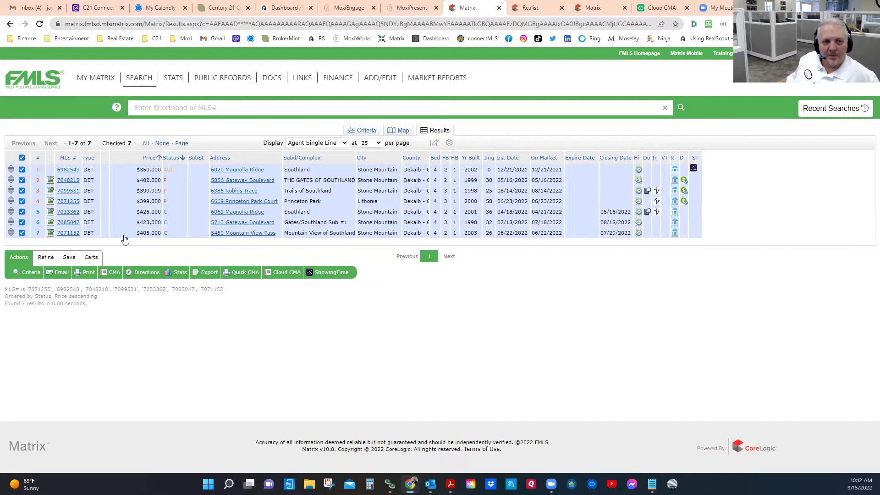
click(287, 273)
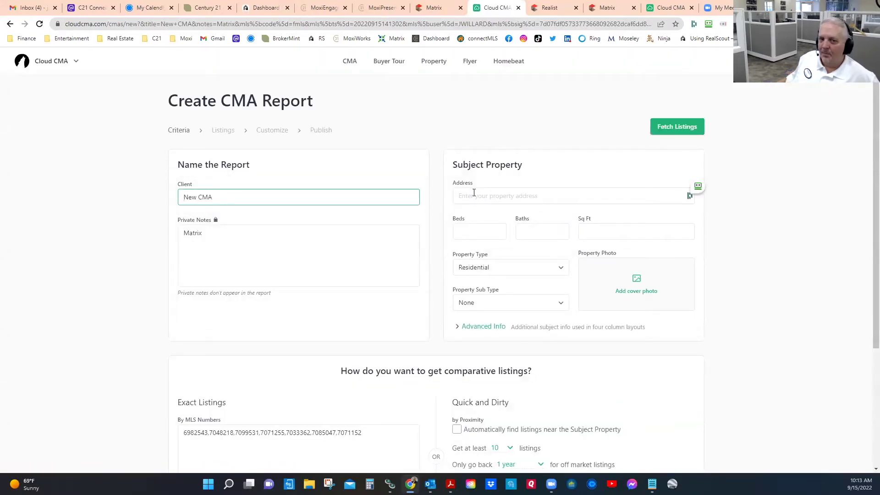
- Check the seven MLS numbers under Exact Listings on the new CMA form, then view Recent Reports
scroll(425, 270, down, 2)
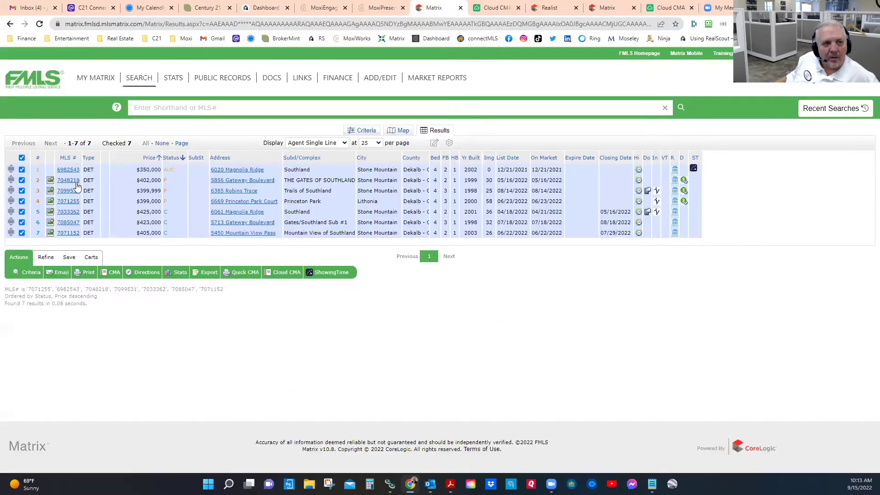
click(495, 8)
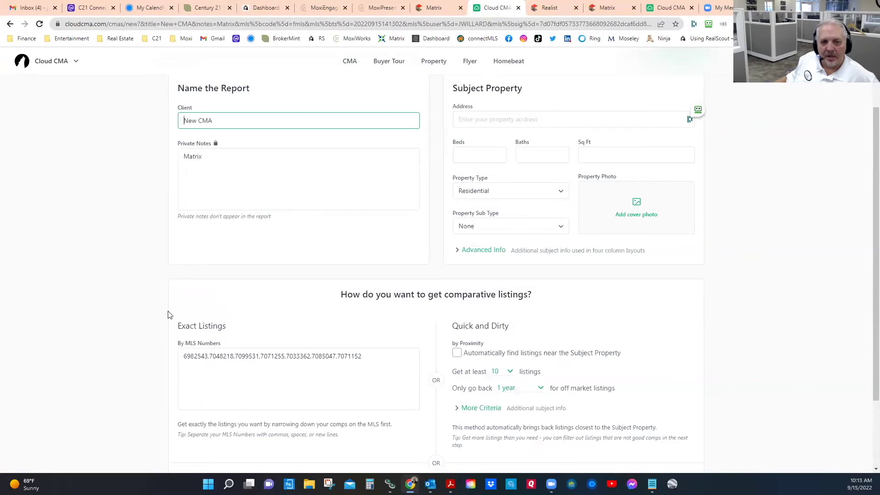
scroll(265, 356, down, 2)
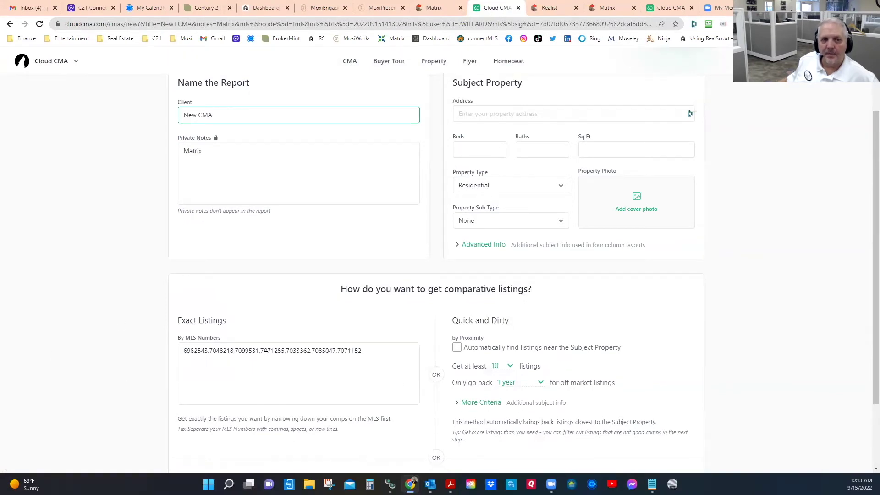
scroll(270, 284, up, 1)
scroll(271, 284, down, 1)
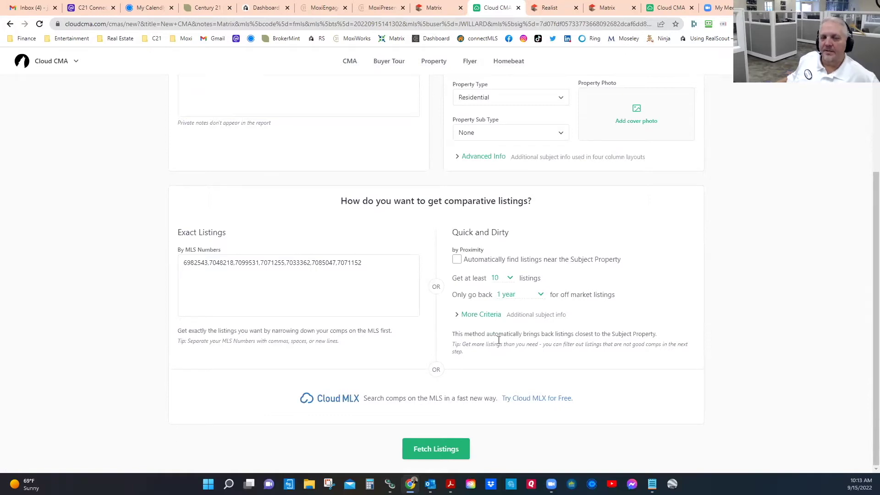
scroll(499, 342, up, 4)
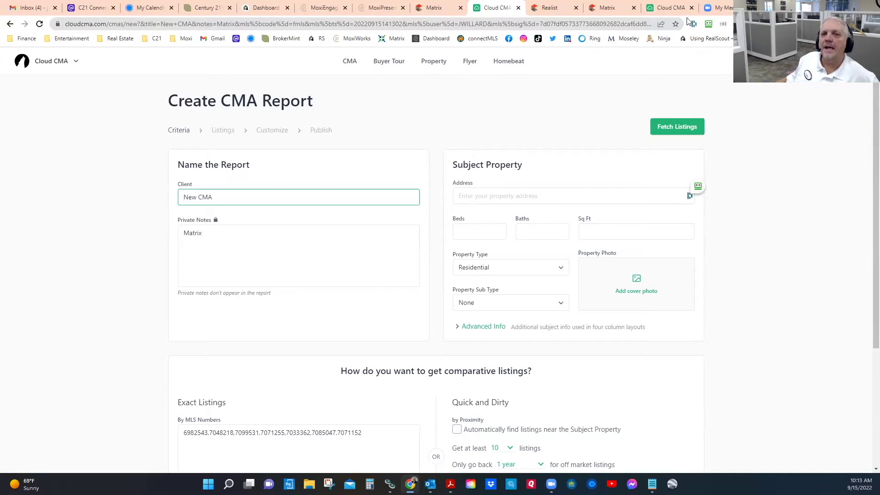
click(671, 13)
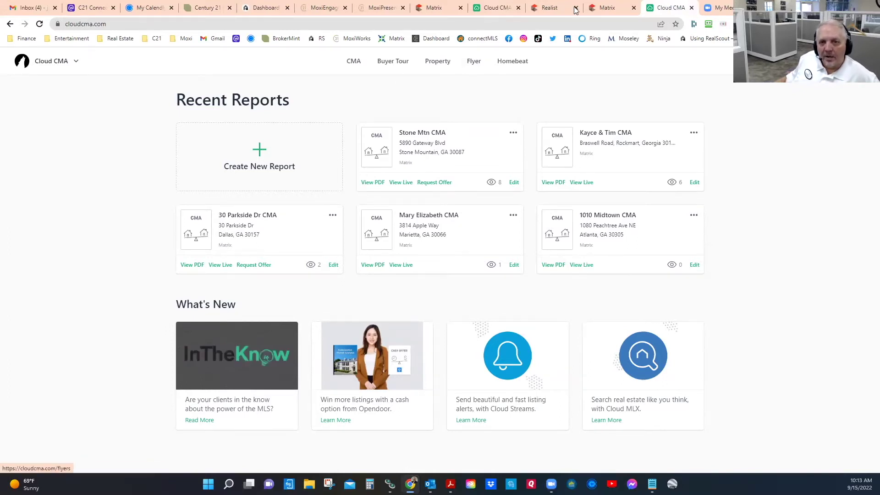
click(605, 11)
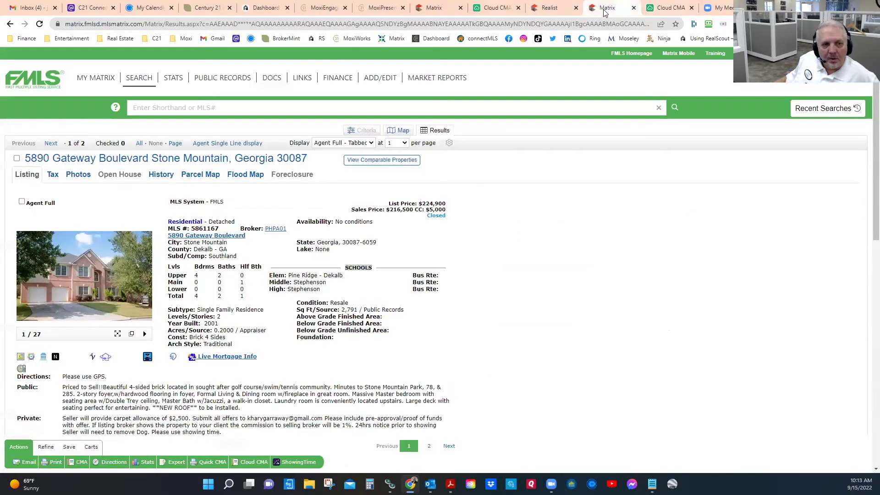
click(96, 90)
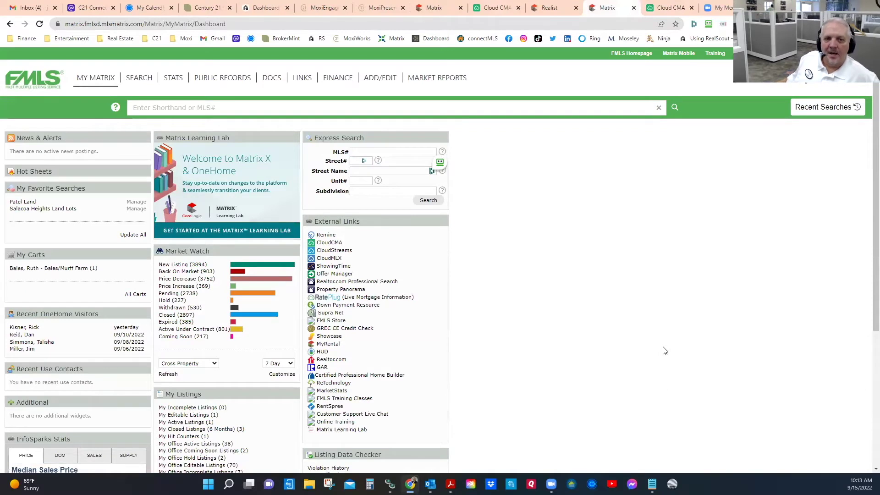
click(326, 244)
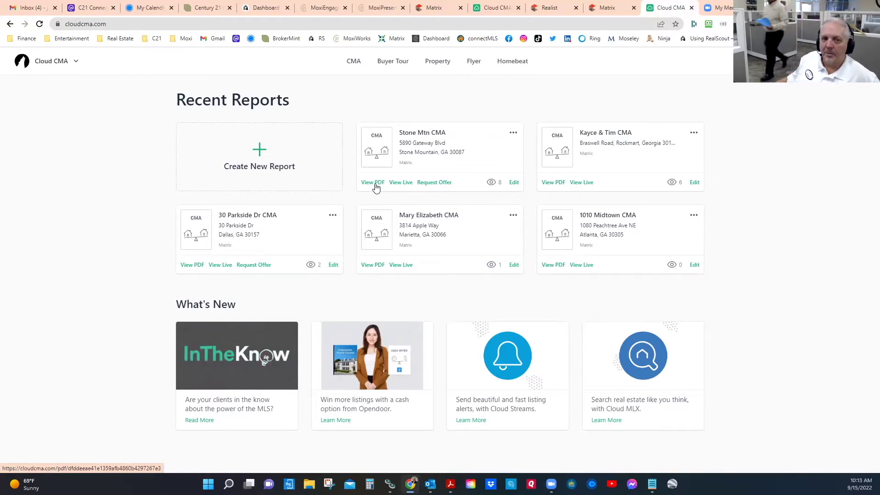
click(401, 183)
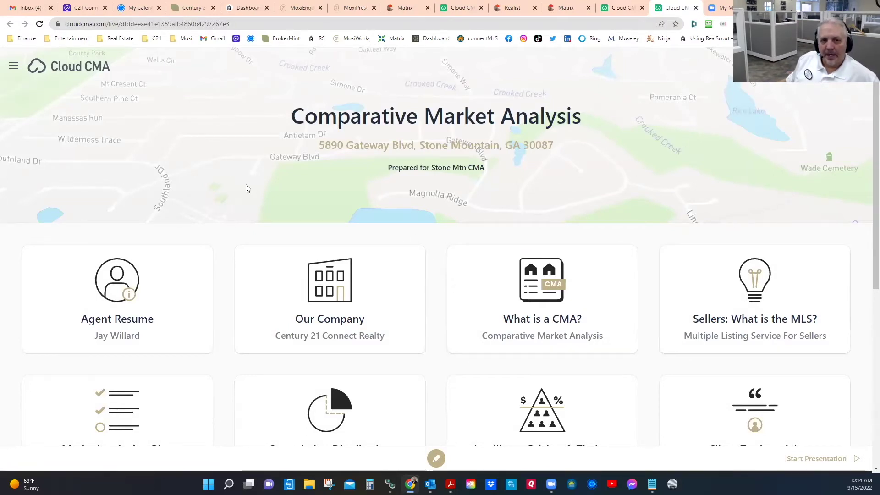
scroll(323, 229, down, 2)
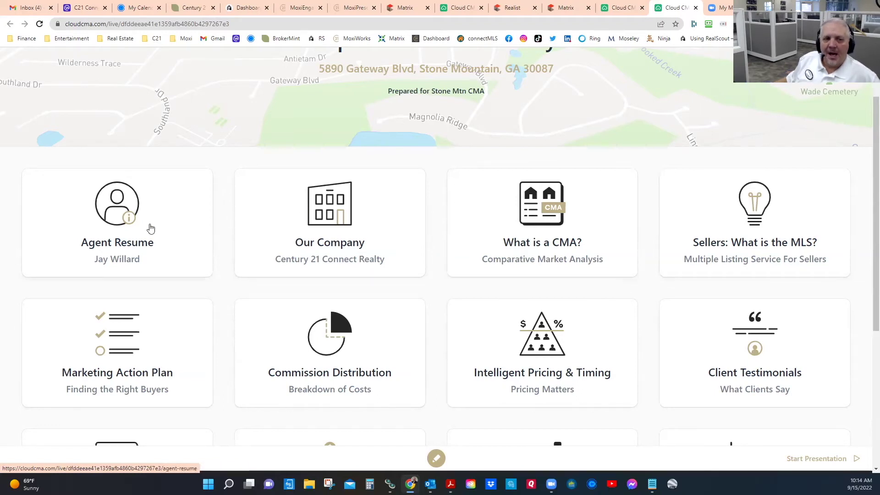
- Page through the presentation from Agent Resume to Listing Paperwork Overview
click(169, 221)
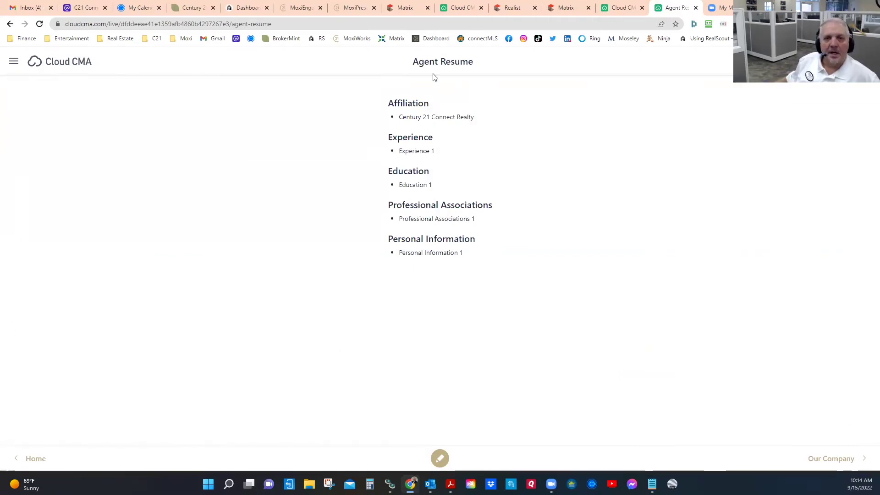
click(831, 460)
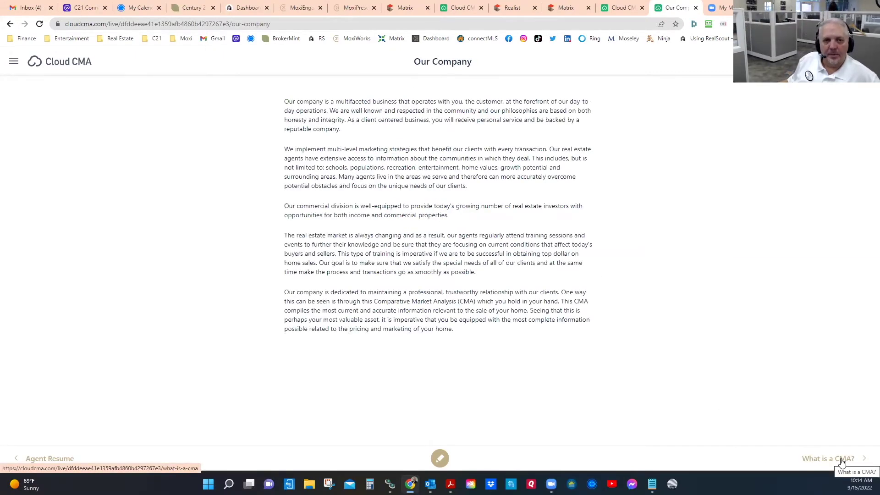
click(842, 461)
click(842, 462)
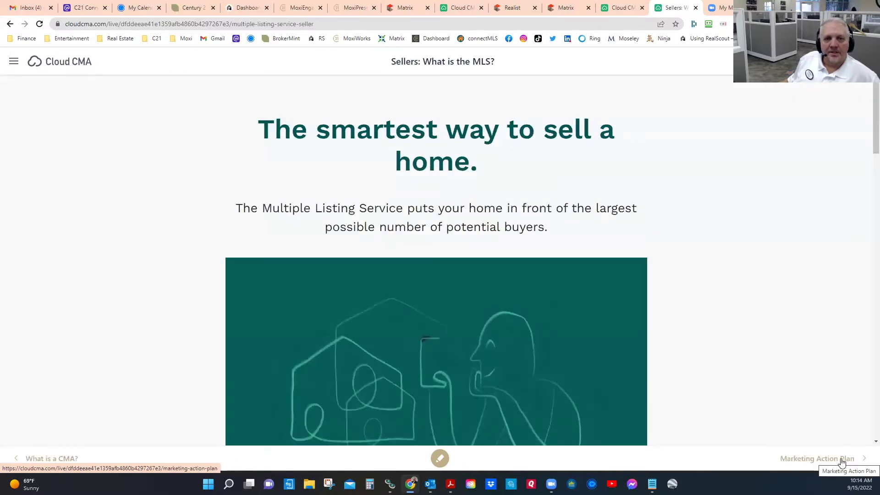
click(842, 462)
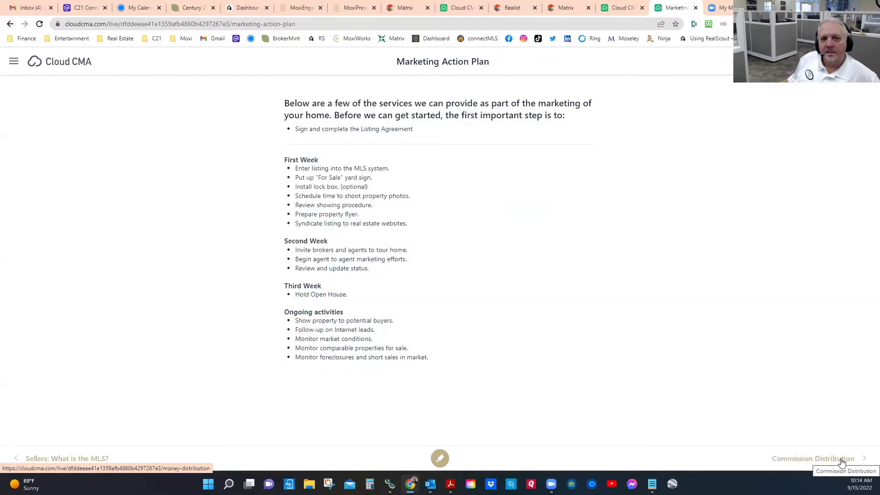
click(842, 462)
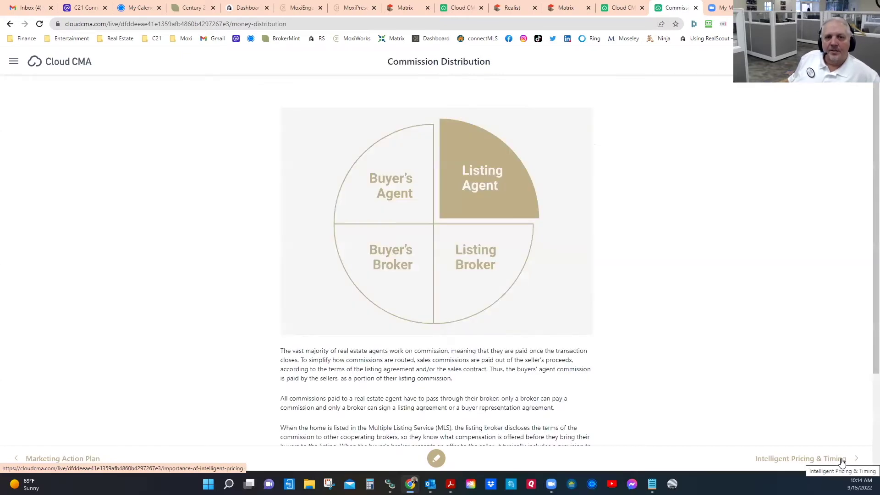
click(842, 462)
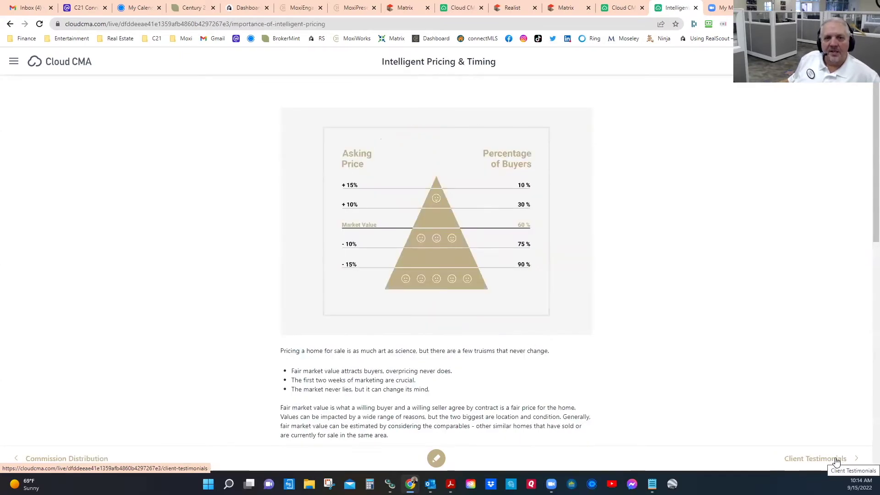
click(837, 462)
click(836, 460)
- Advance to the 7 Comparable Homes page and look over the comps
click(837, 460)
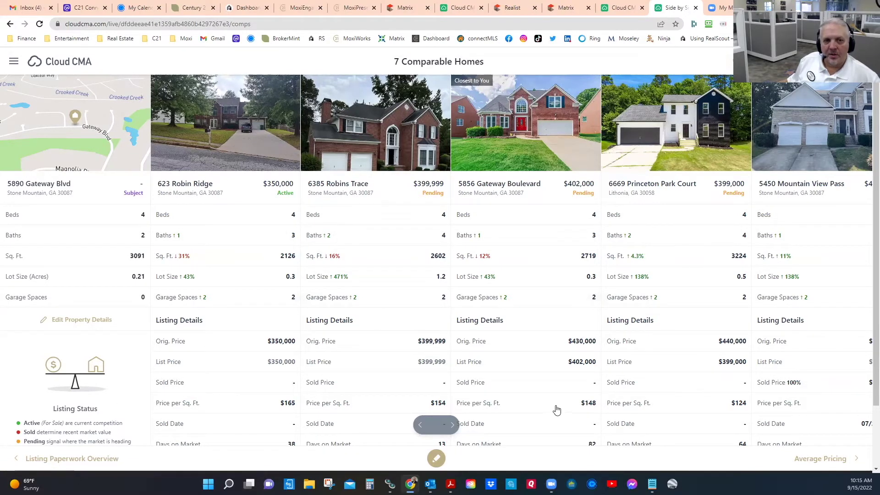
scroll(596, 373, down, 2)
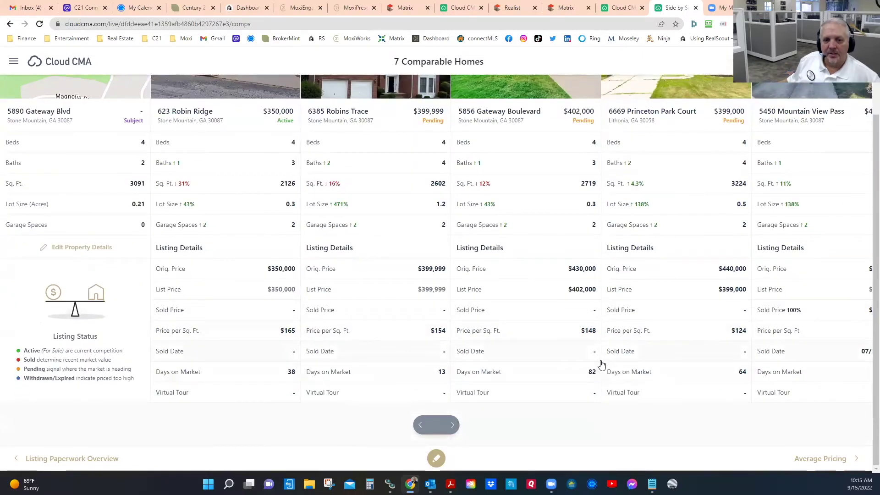
scroll(601, 364, up, 2)
scroll(602, 364, down, 2)
scroll(520, 442, up, 2)
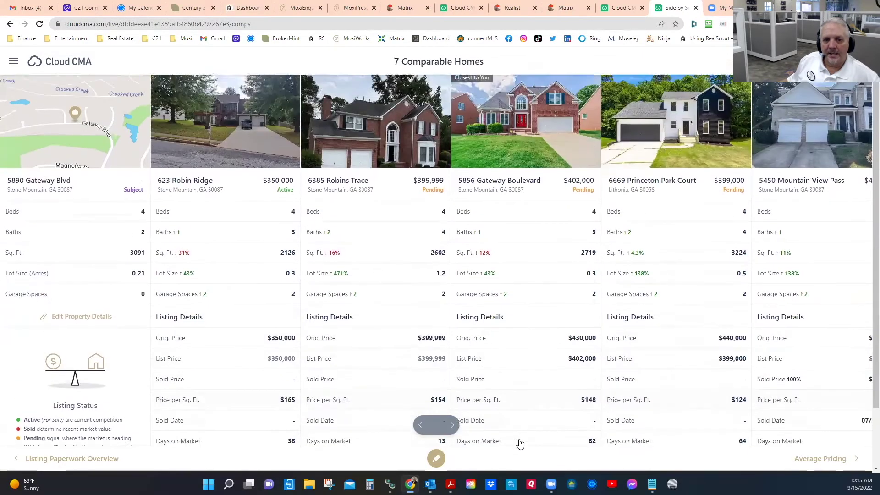
- Shift the comps carousel back and forth, then open the 5856 Gateway Boulevard listing details
click(453, 425)
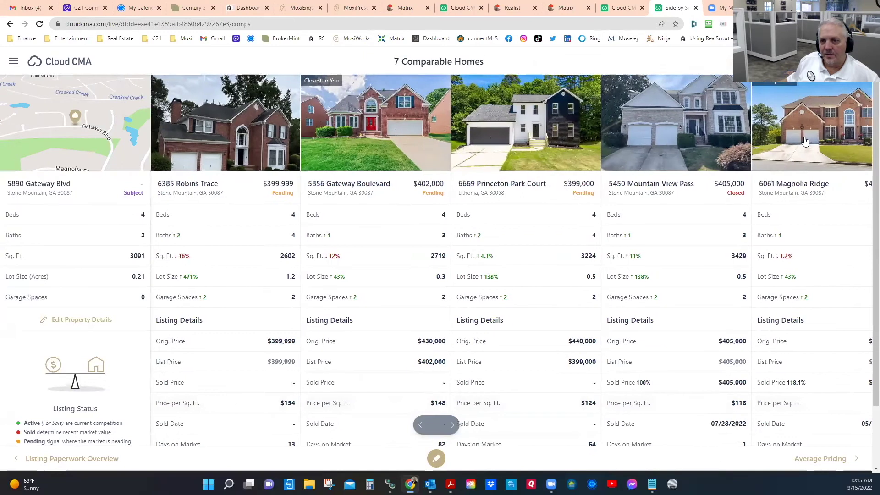
click(420, 427)
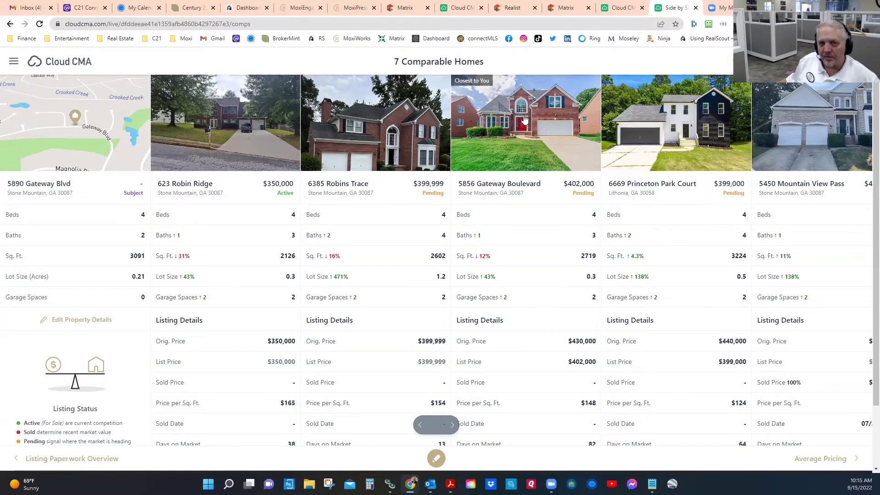
click(512, 128)
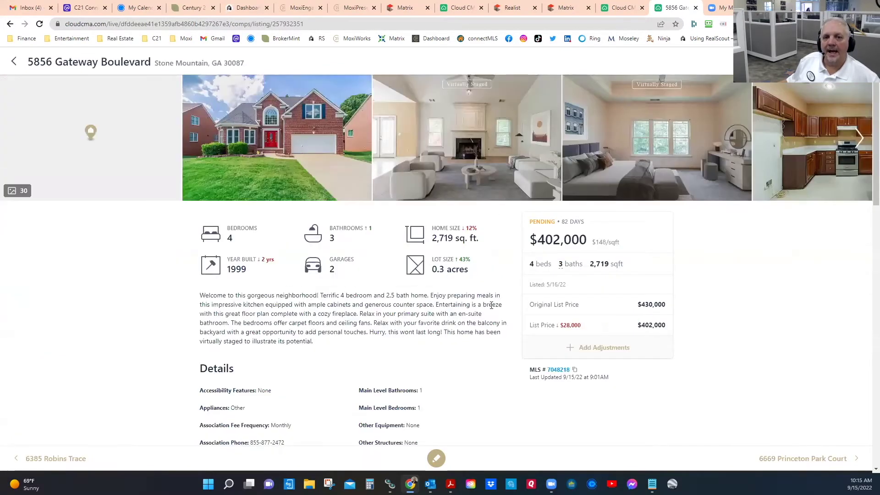
scroll(493, 306, down, 5)
scroll(493, 305, up, 5)
click(460, 132)
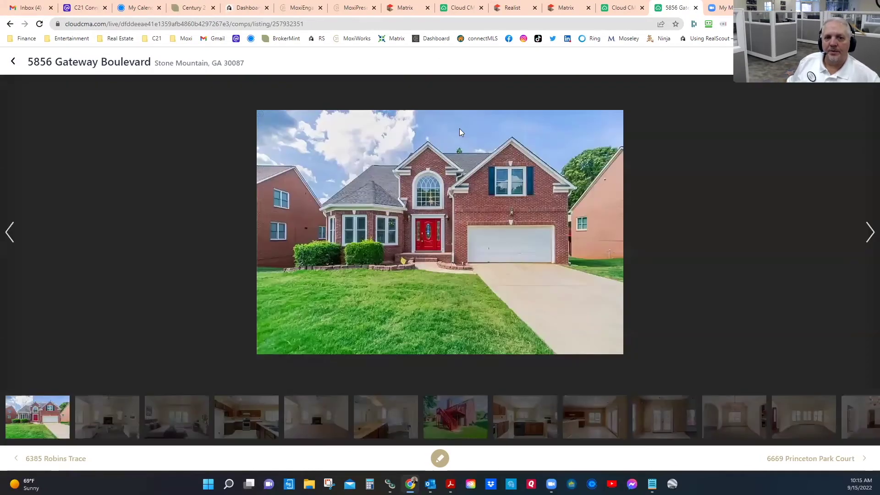
key(Right)
key(Right)
key(Right)
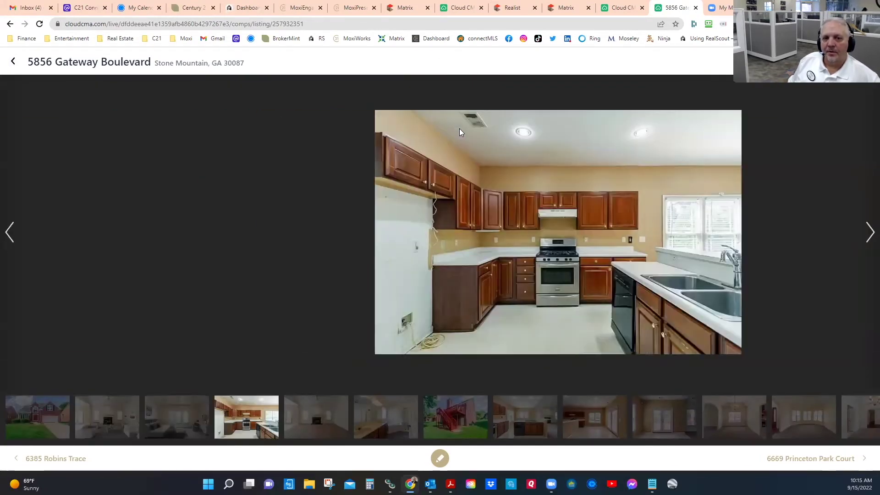
key(Right)
key(Right)
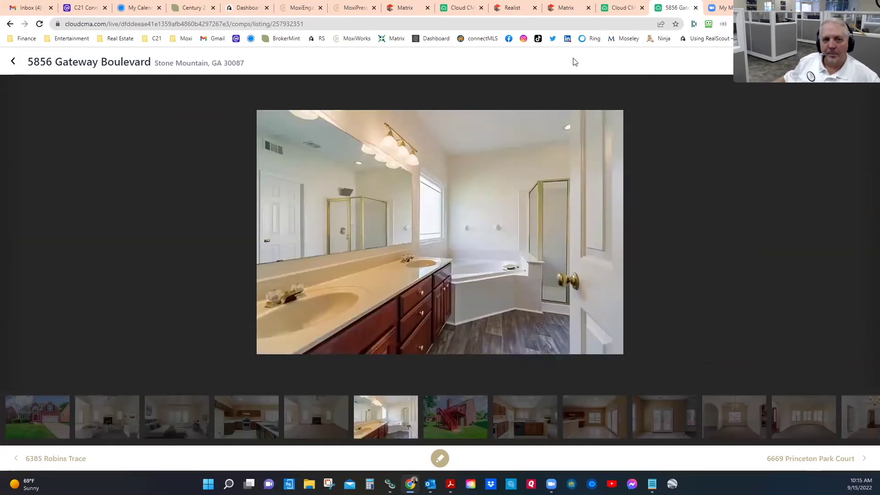
click(14, 65)
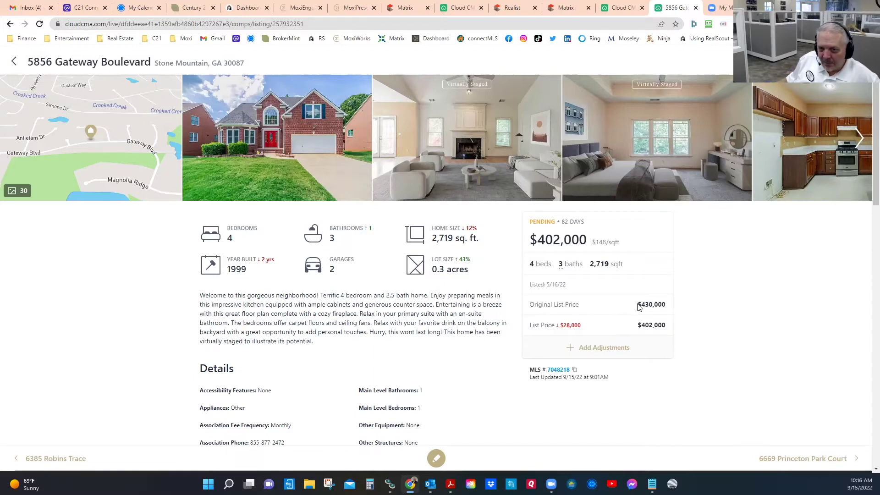
drag(637, 304, 672, 308)
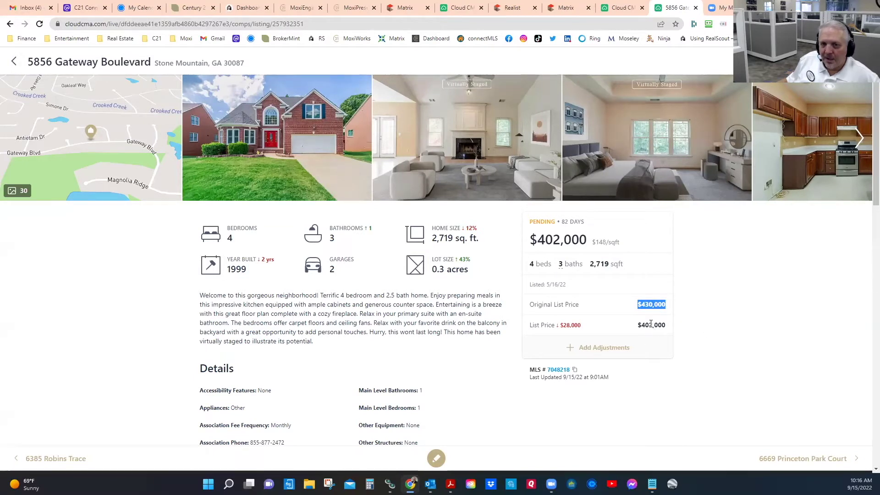
drag(585, 222, 559, 222)
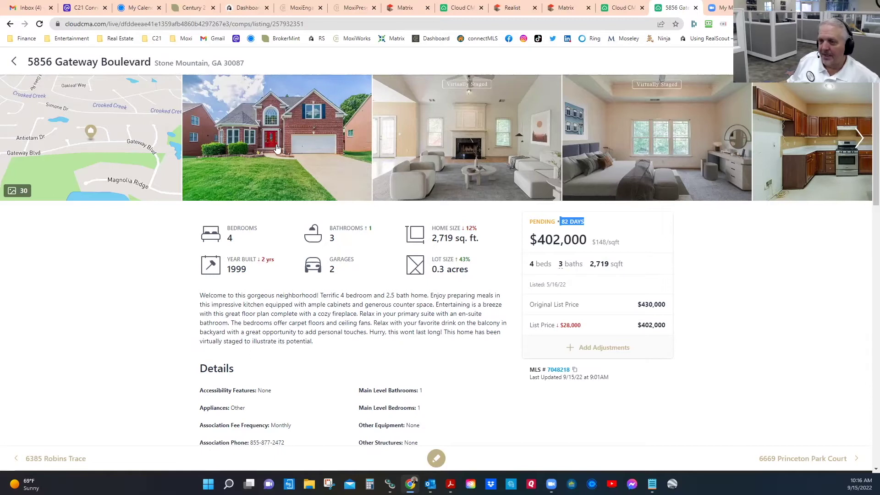
drag(641, 304, 666, 305)
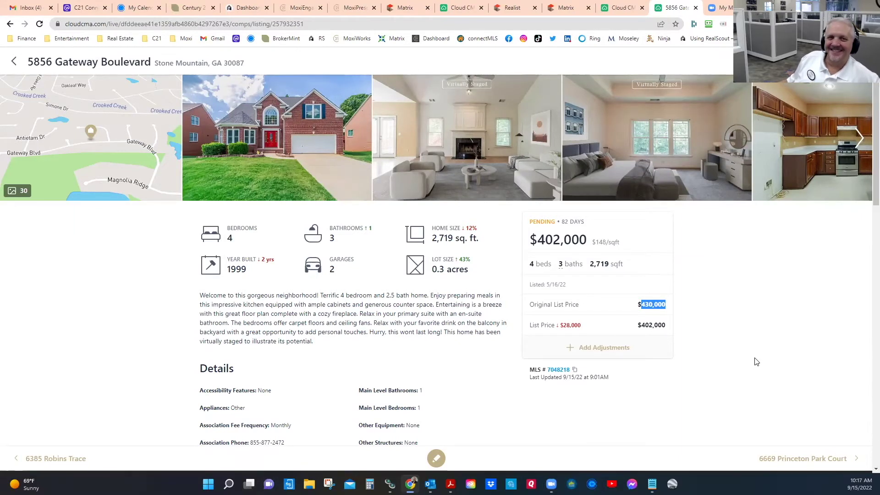
- Return to the comps grid and open Average Pricing ($350,000 active, $400,333 pending averages)
click(14, 64)
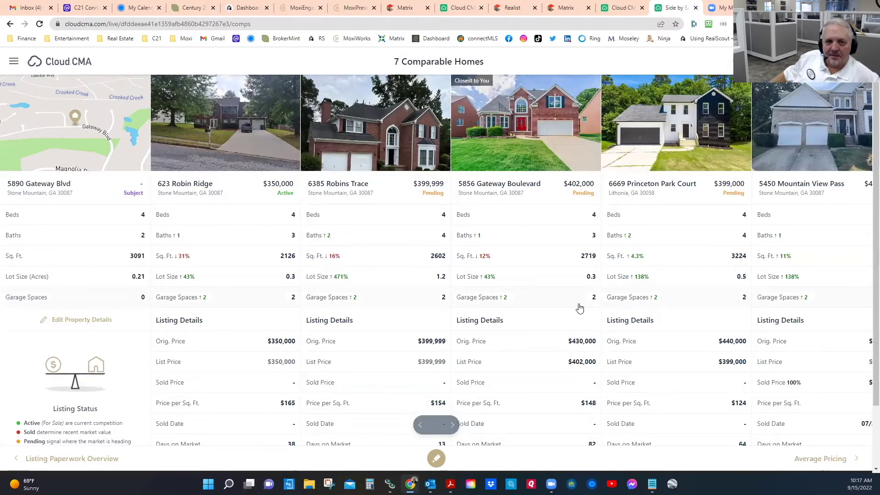
scroll(597, 309, down, 1)
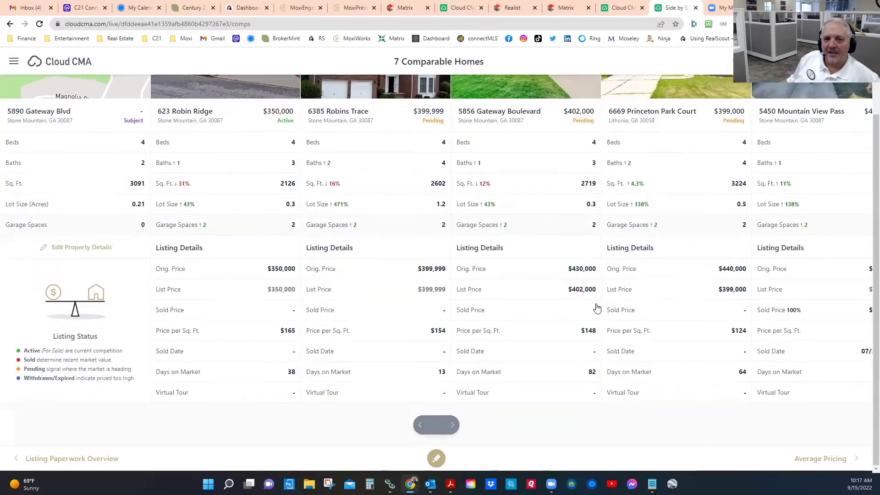
scroll(597, 307, up, 1)
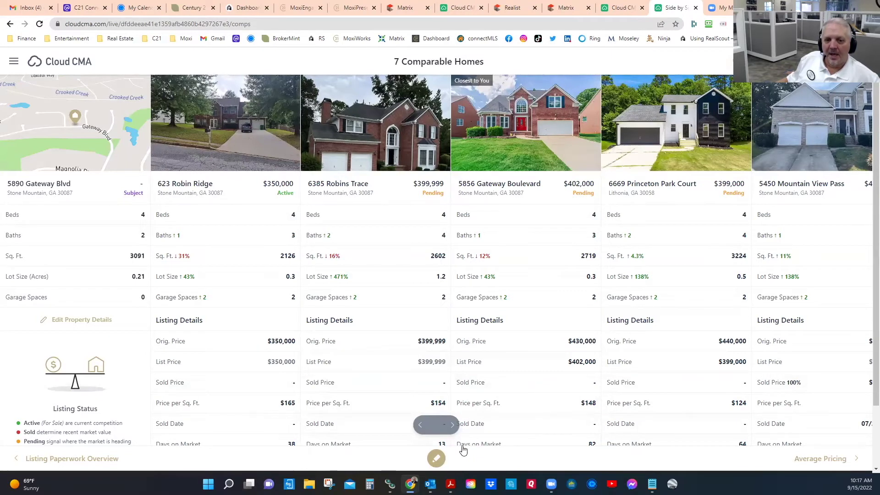
click(819, 458)
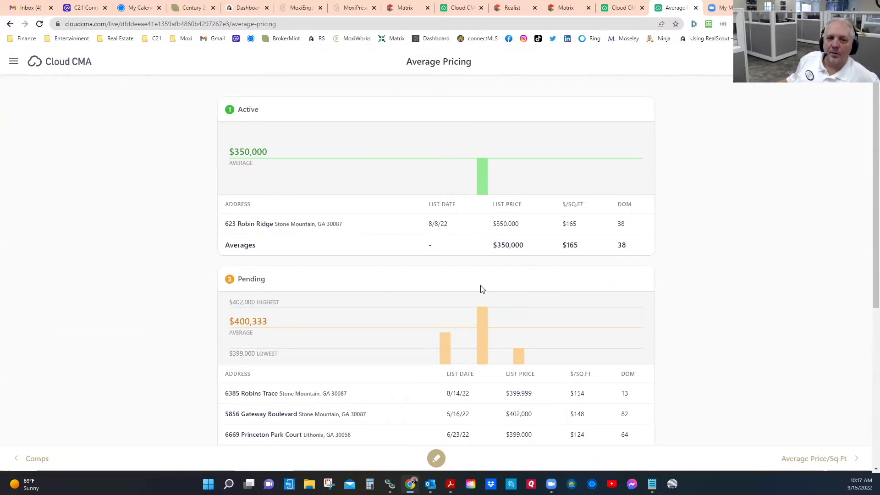
- Move past the Average Pricing cards to the Average Price/Sq. Ft. chart showing $135 per square foot
scroll(481, 288, down, 3)
scroll(385, 266, down, 2)
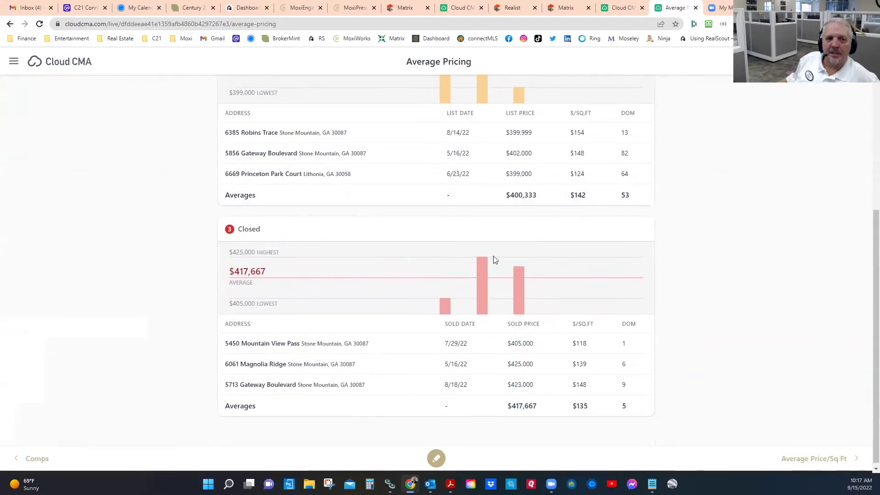
click(816, 459)
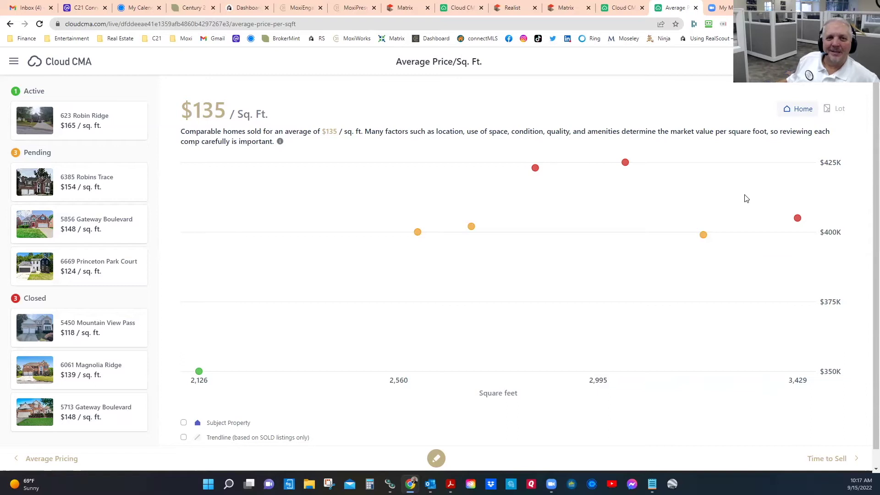
- Step through Time to Sell to Online Valuations, where Zestimates varied up to 8.2% or $33,100
click(834, 460)
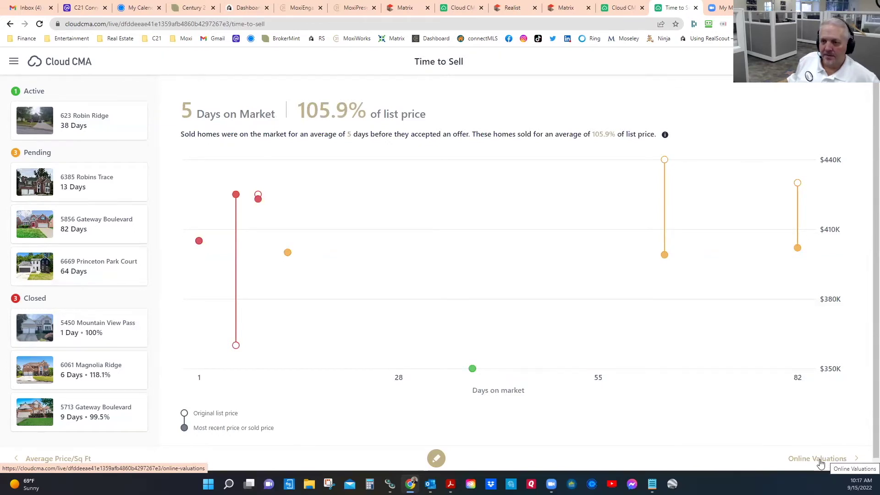
click(820, 459)
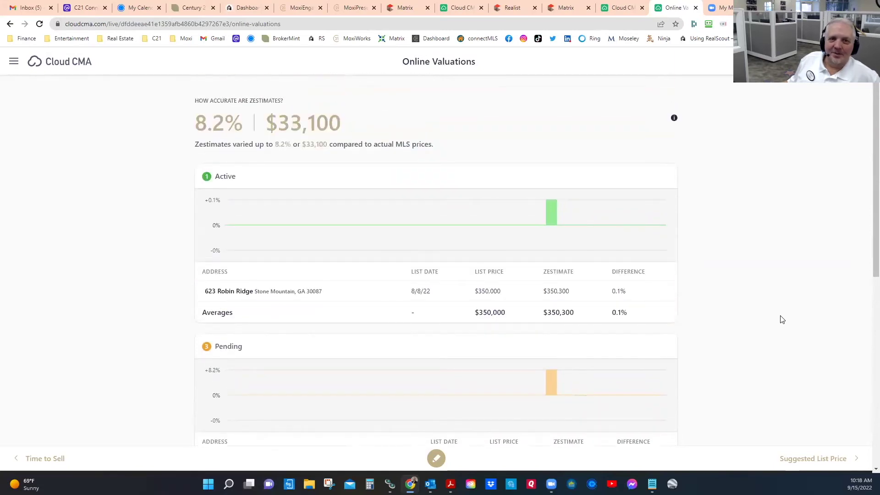
- Highlight the $33,100 Zestimate variance, then advance to the Suggested List Price of $390,000 - $400,000
scroll(782, 319, down, 8)
scroll(781, 318, up, 10)
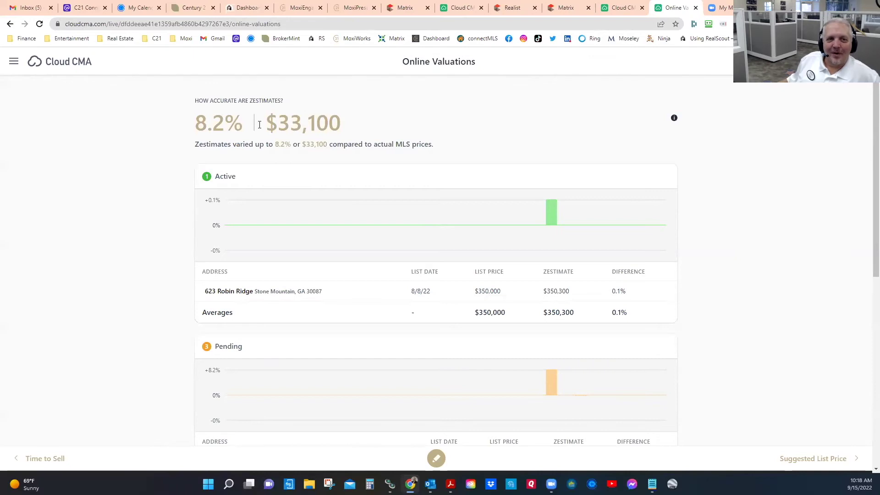
drag(346, 126, 268, 123)
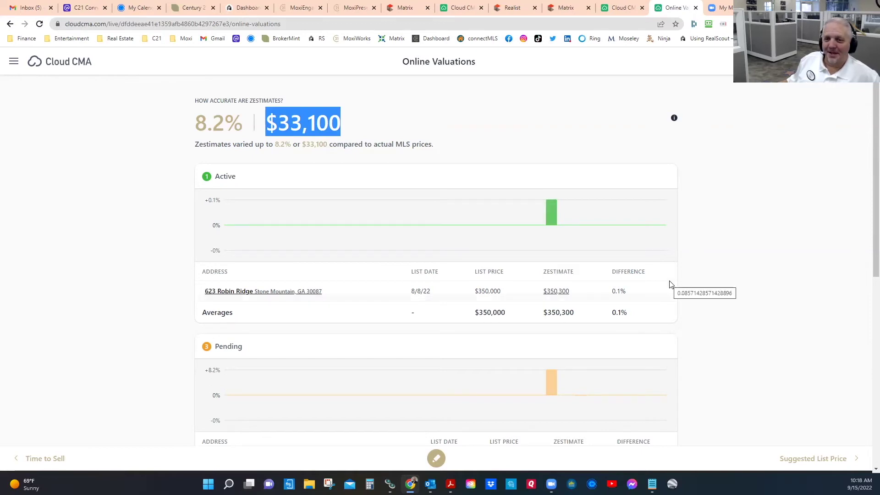
click(811, 466)
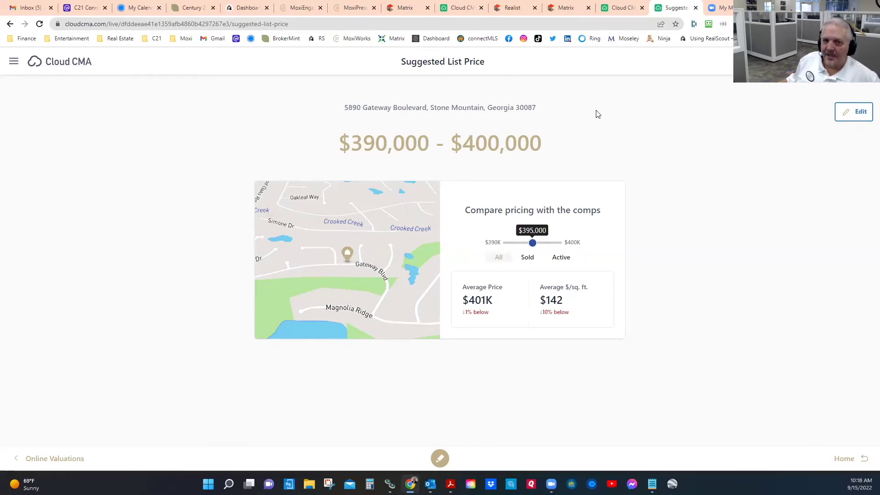
drag(348, 107, 537, 122)
triple_click(539, 136)
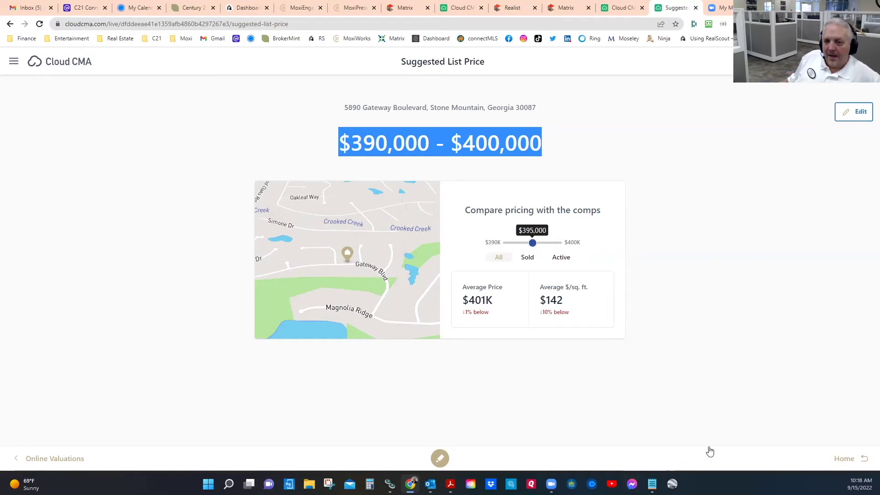
click(845, 461)
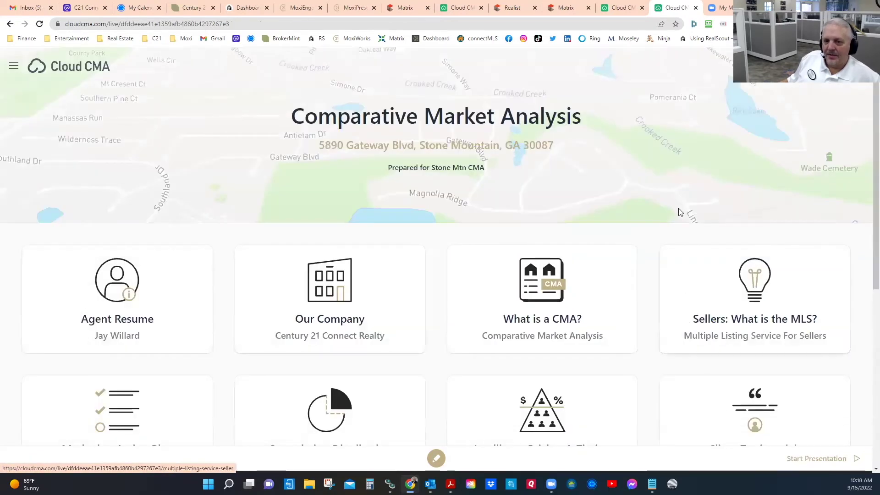